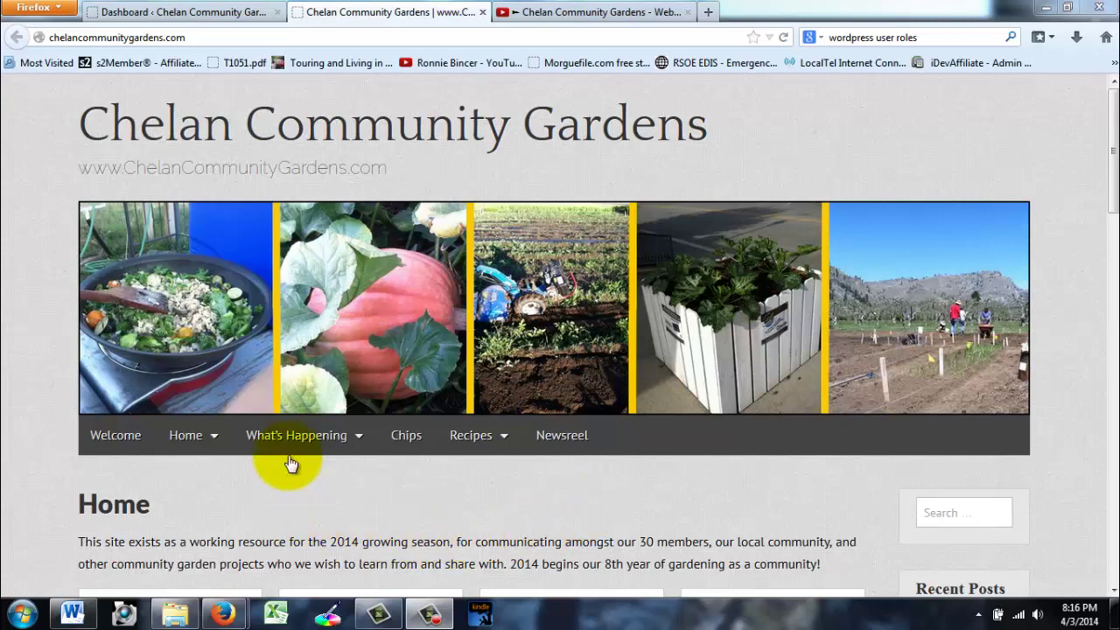
Open the What's Happening category of the site and look through its posts.
mouse_move(291, 438)
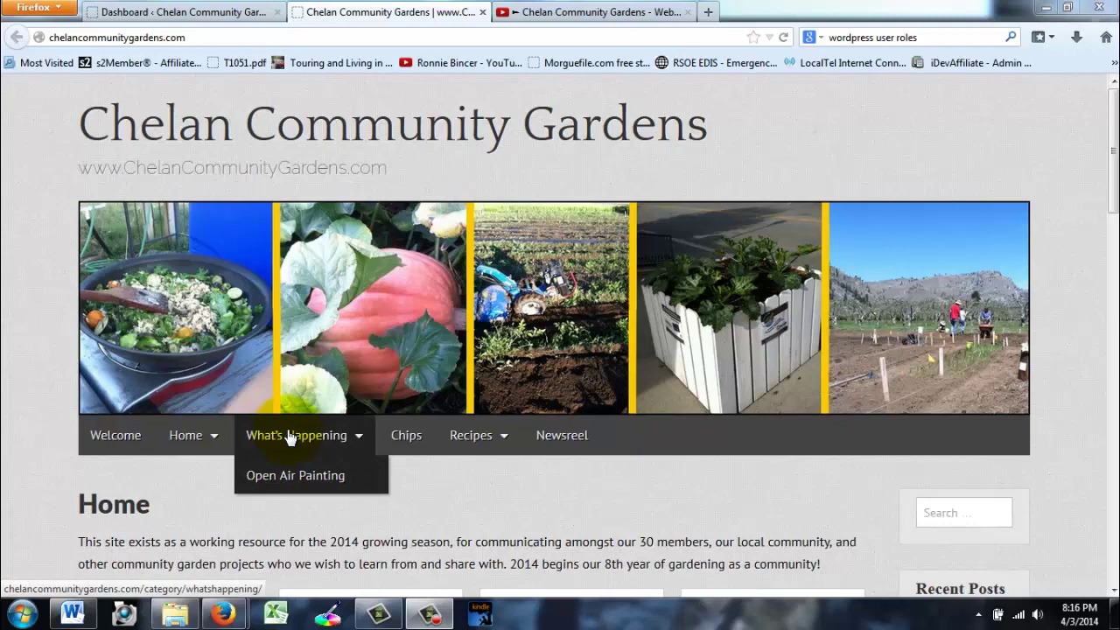
left_click(292, 438)
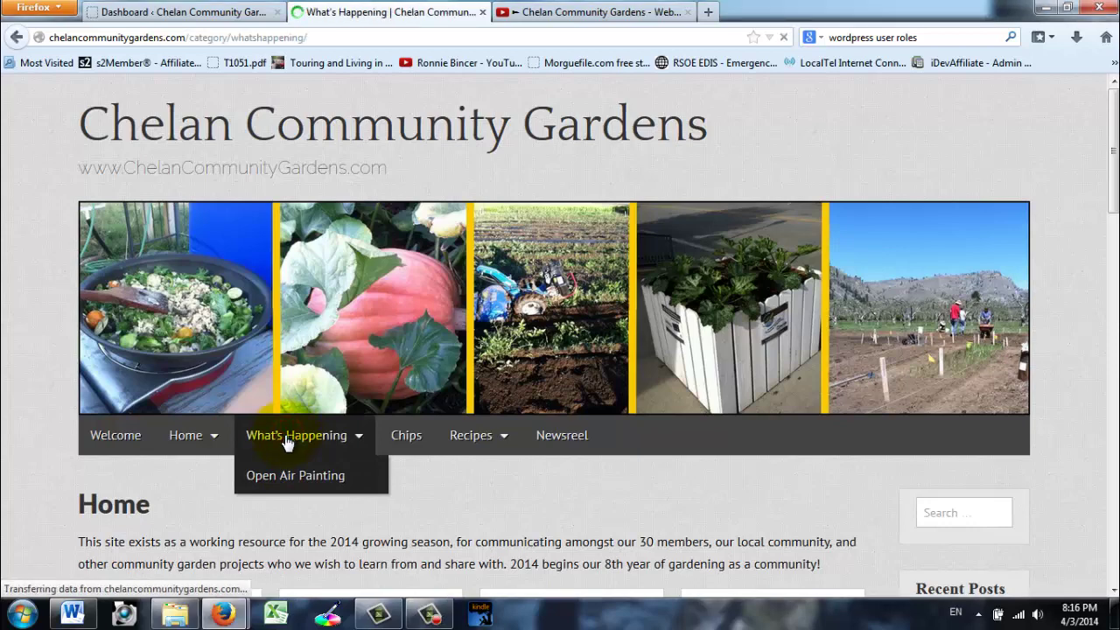
scroll(289, 450, "down", 8)
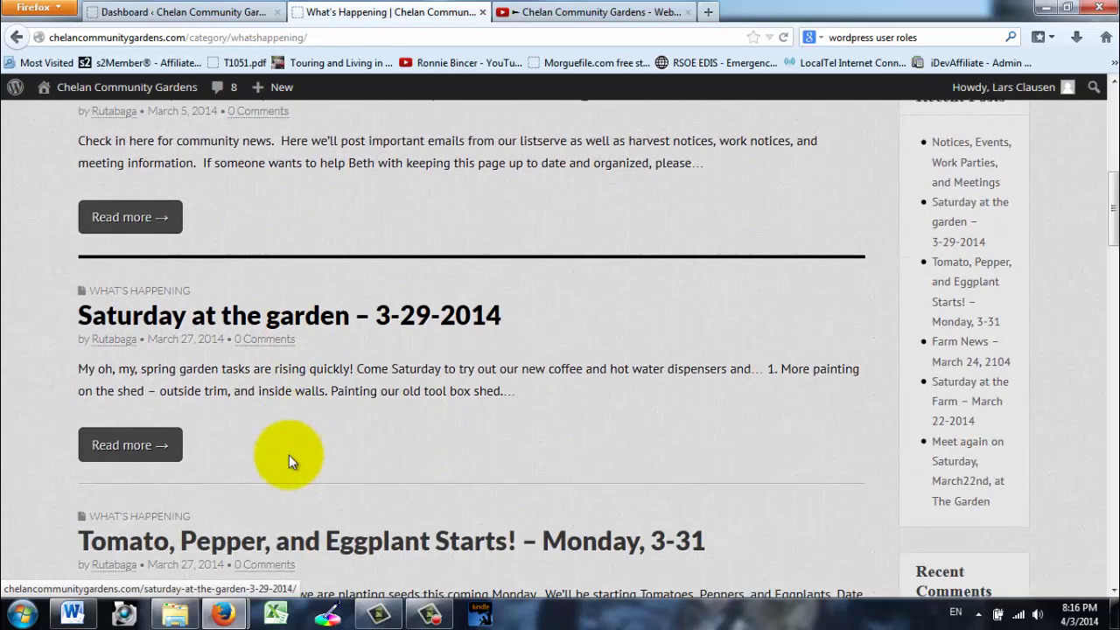
scroll(289, 455, "down", 1)
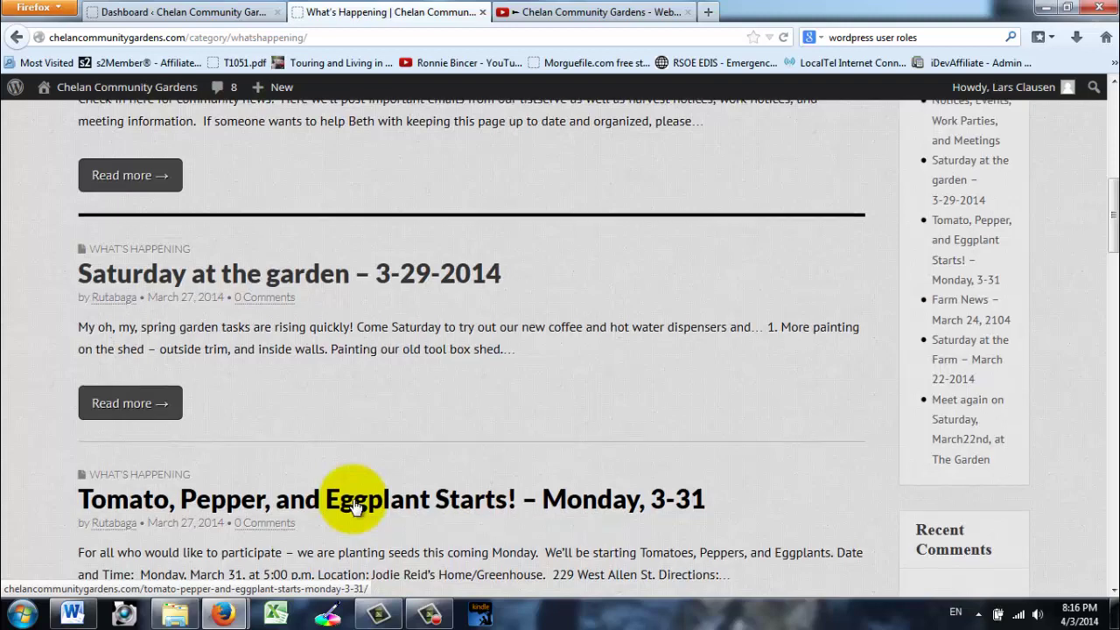
scroll(355, 505, "up", 10)
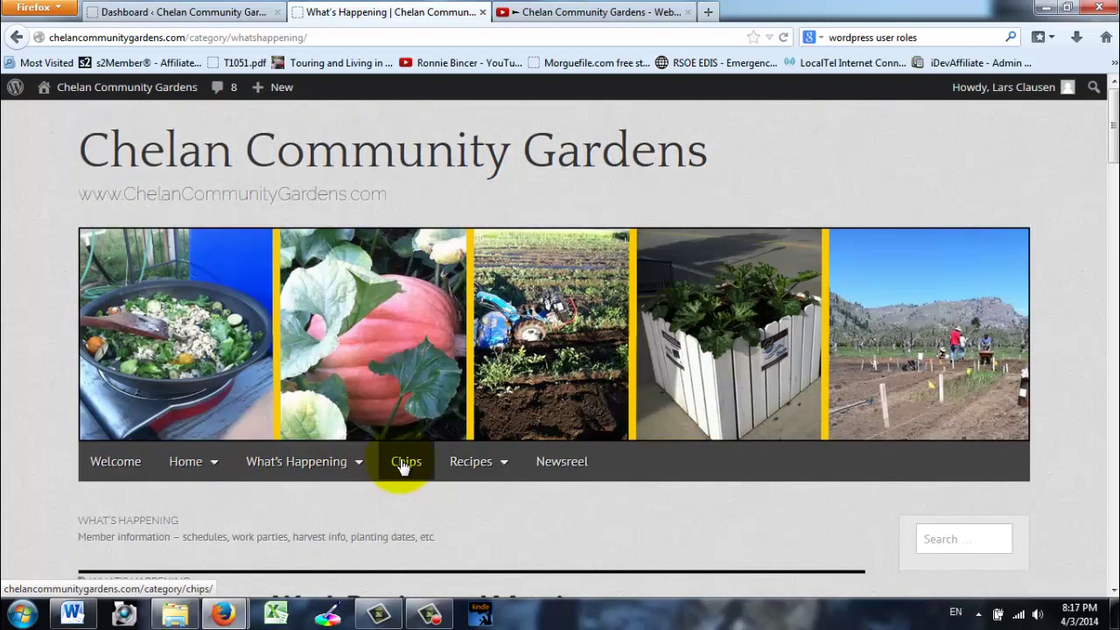
Open the Recipes category of the site and view its posts.
mouse_move(467, 464)
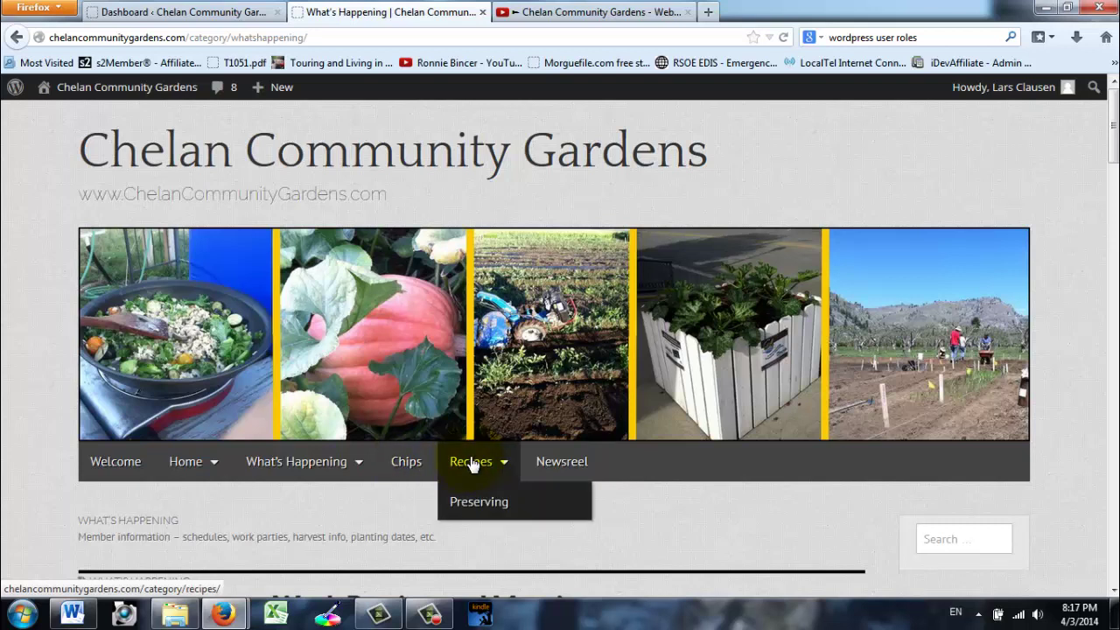
left_click(471, 464)
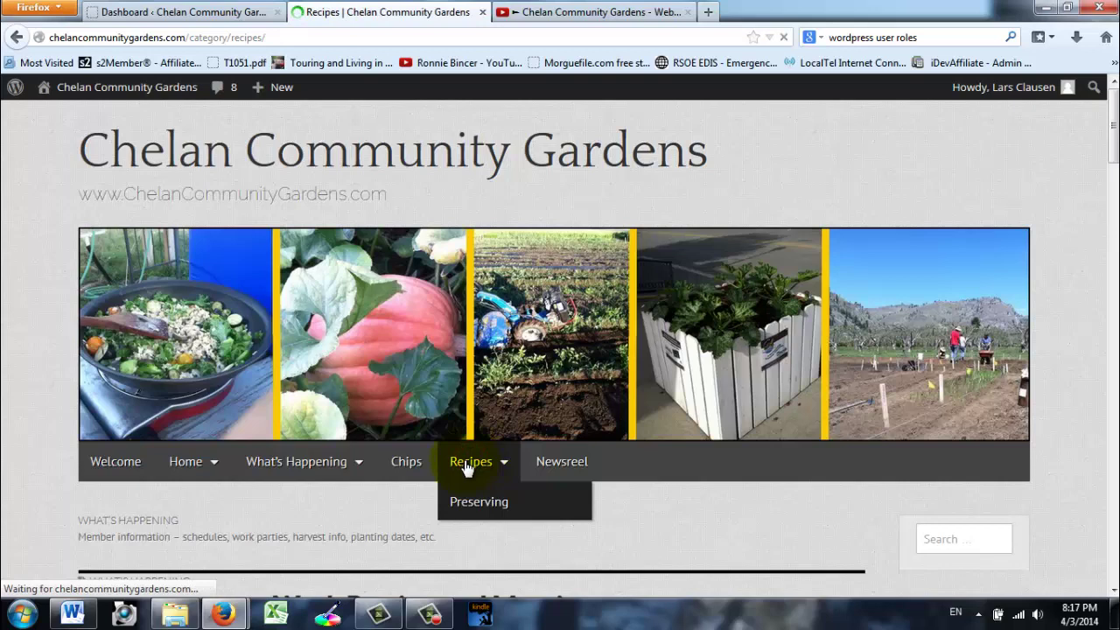
scroll(463, 469, "down", 5)
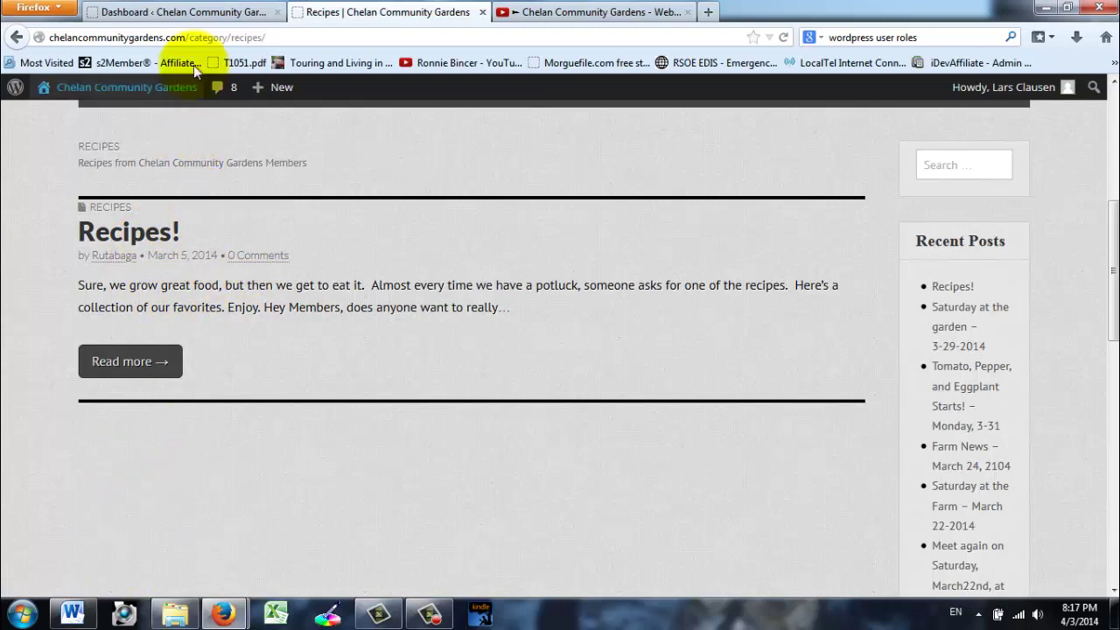
Create a new post from the site's dashboard and title it "My First Recipe".
left_click(199, 14)
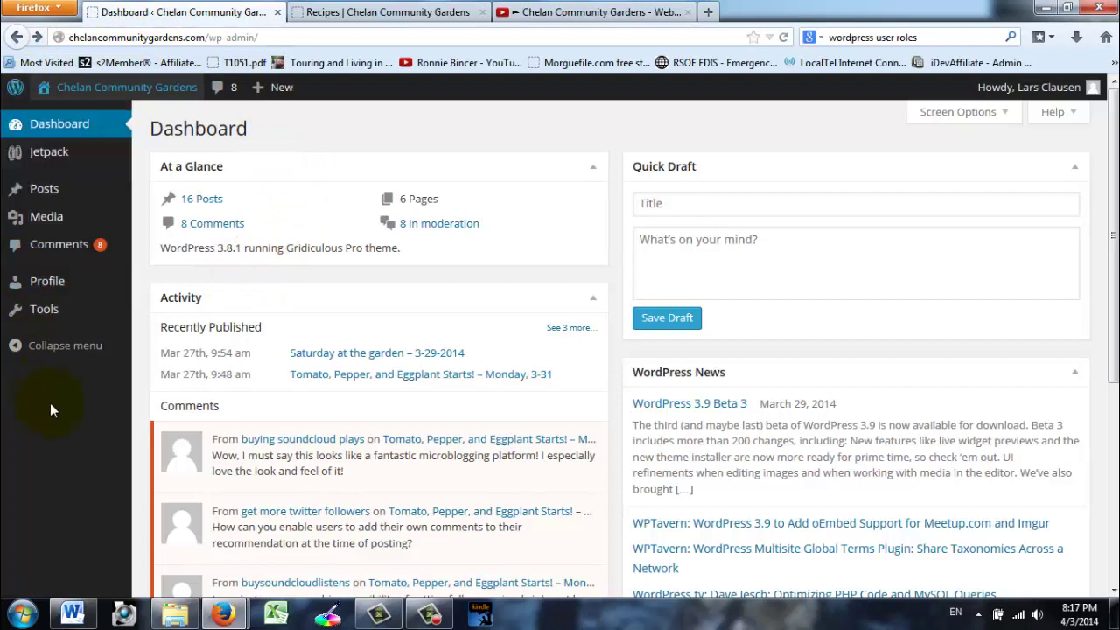
mouse_move(42, 190)
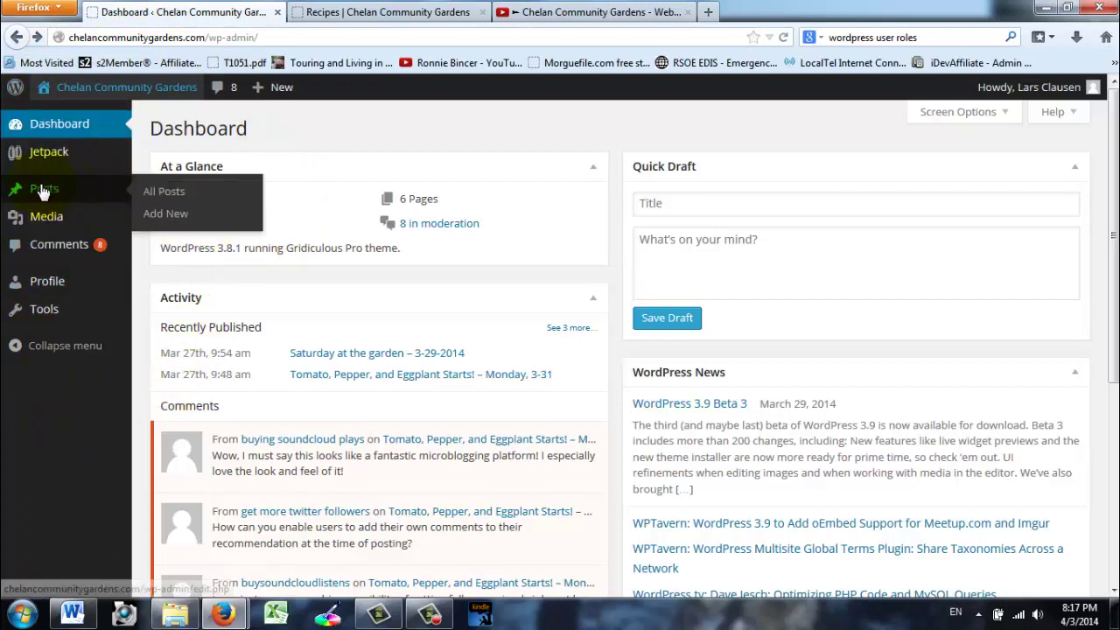
left_click(155, 217)
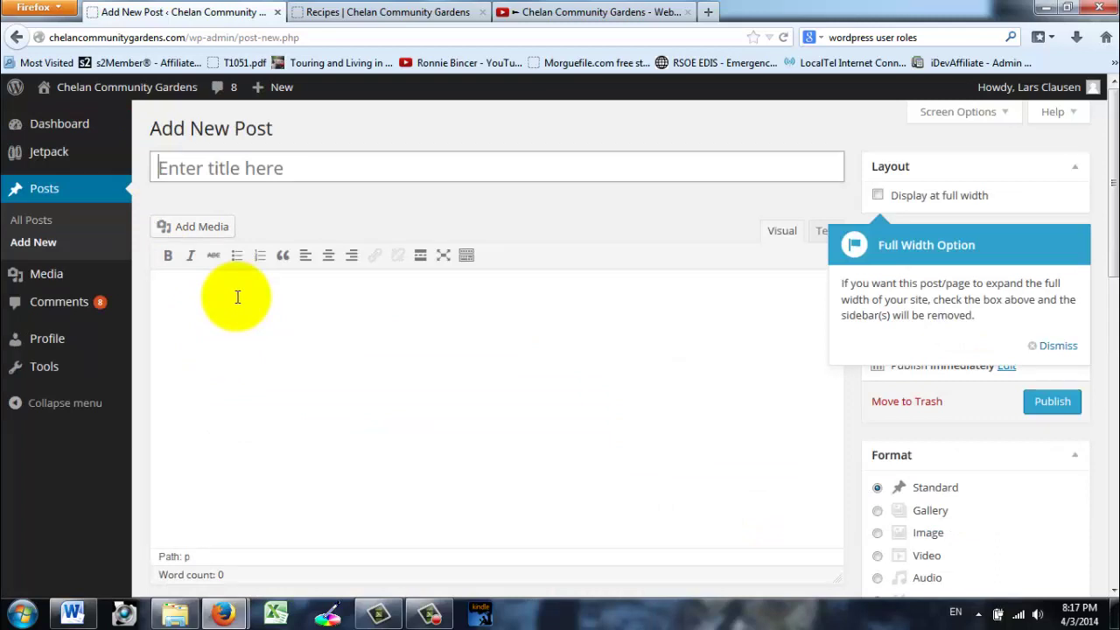
left_click(159, 167)
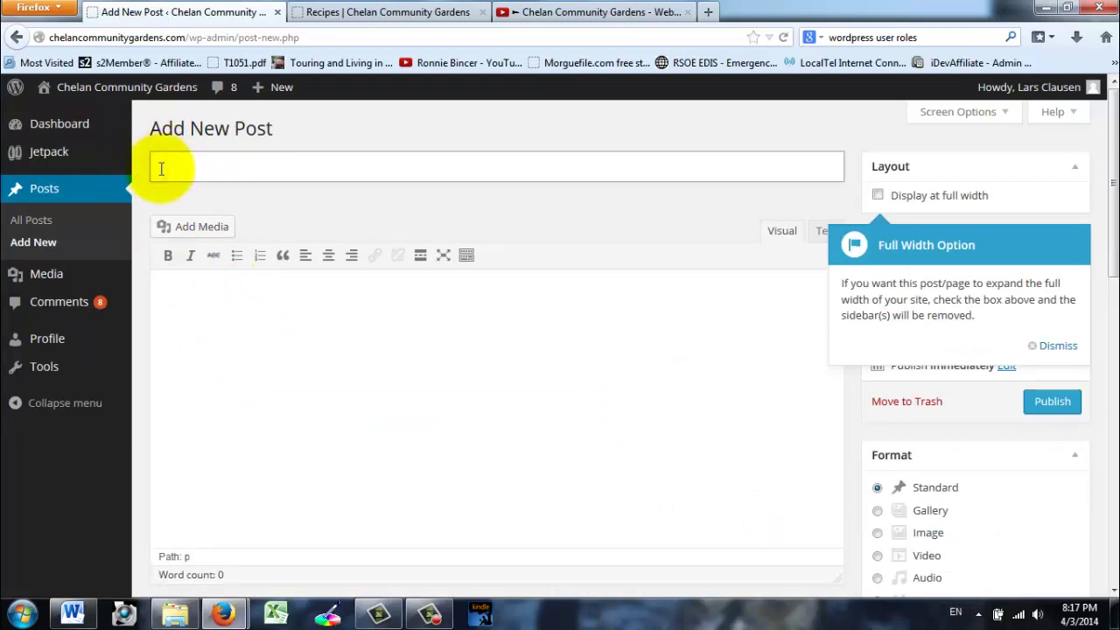
type("My First Re")
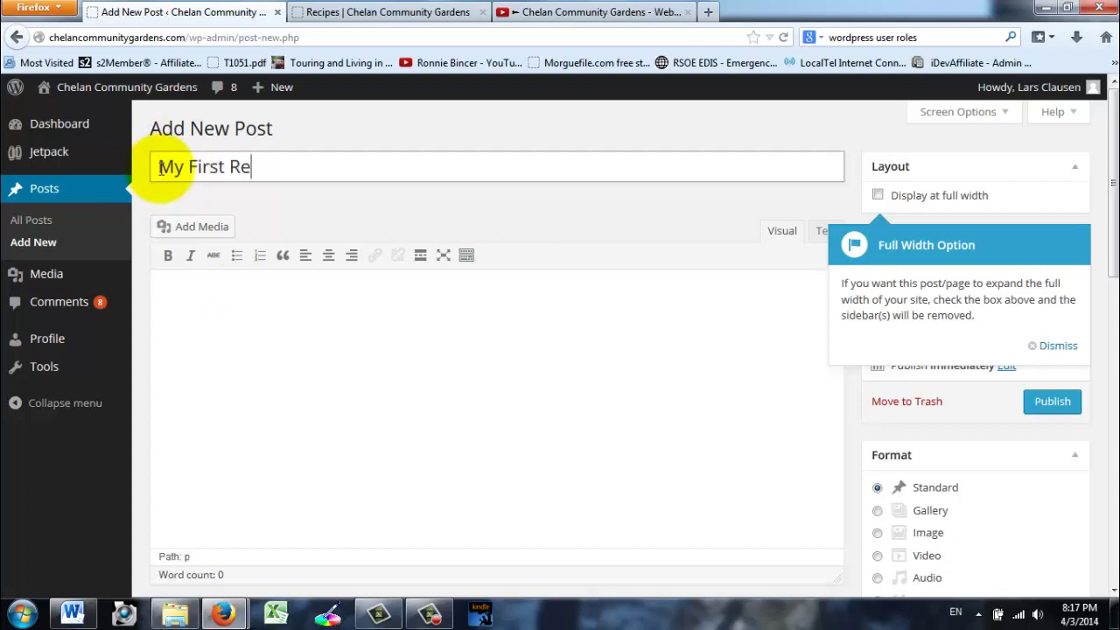
type("cipe")
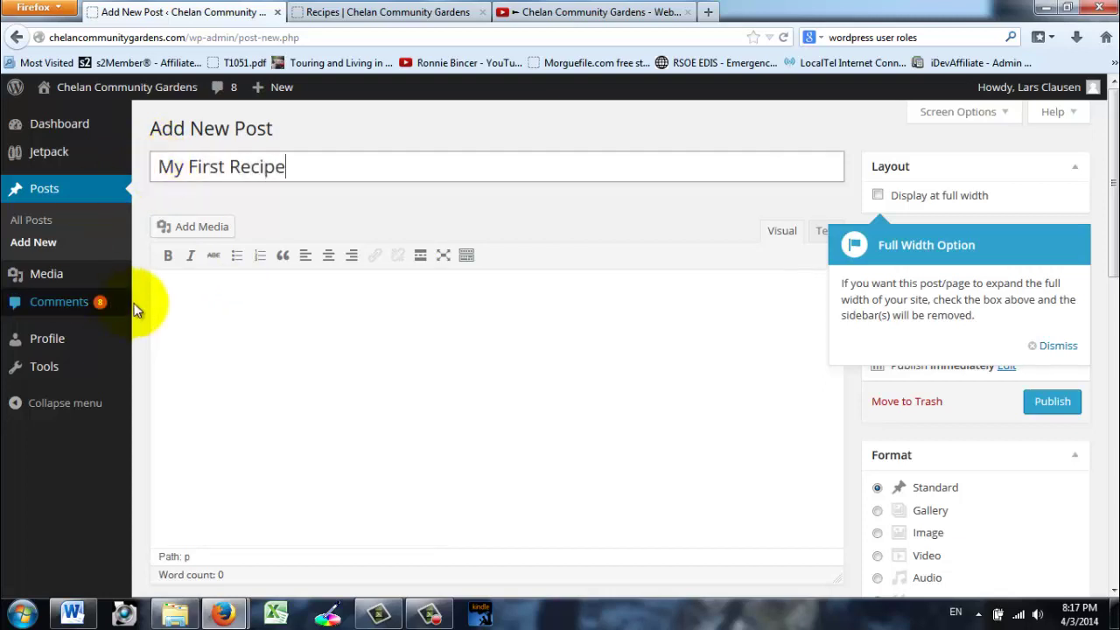
Enter "My Recipe Instructions" as the body text of the post.
left_click(183, 291)
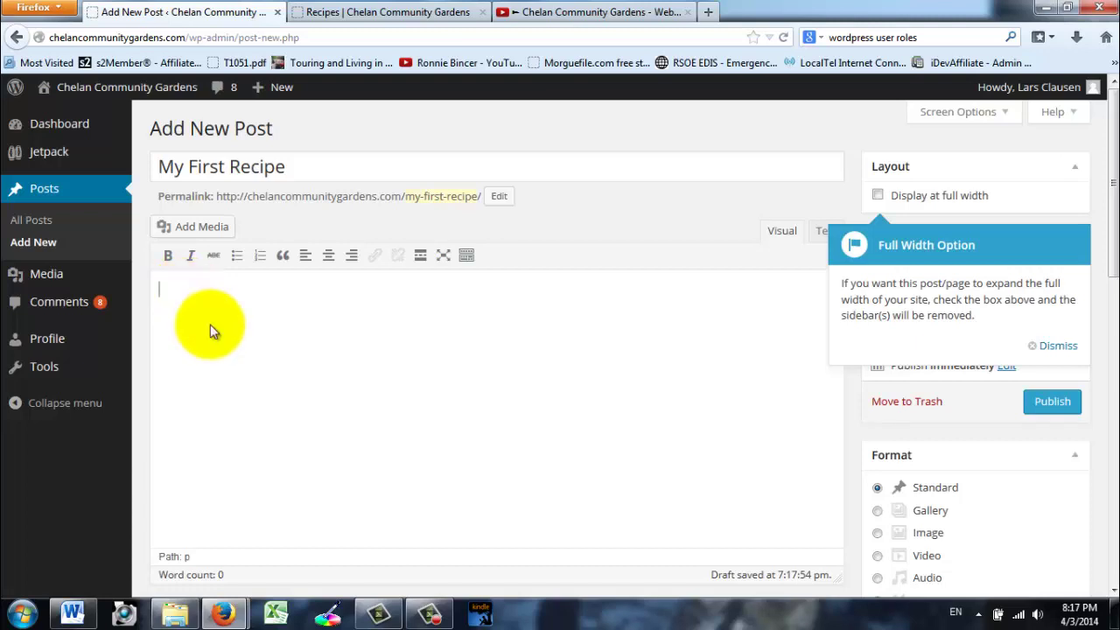
left_click(166, 289)
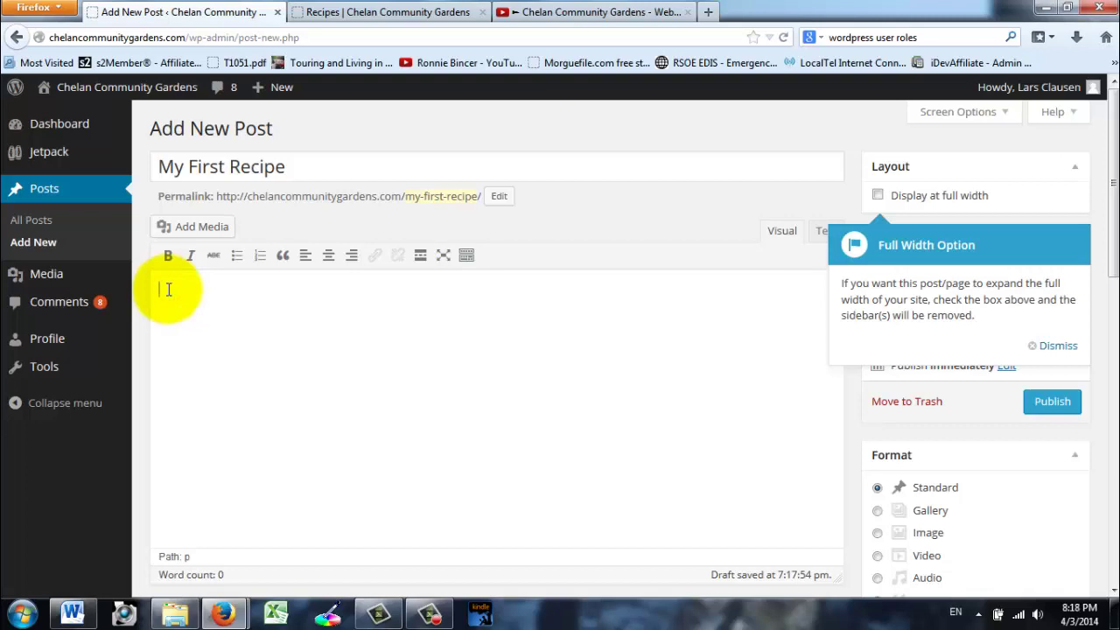
type("My Recipe Instructions")
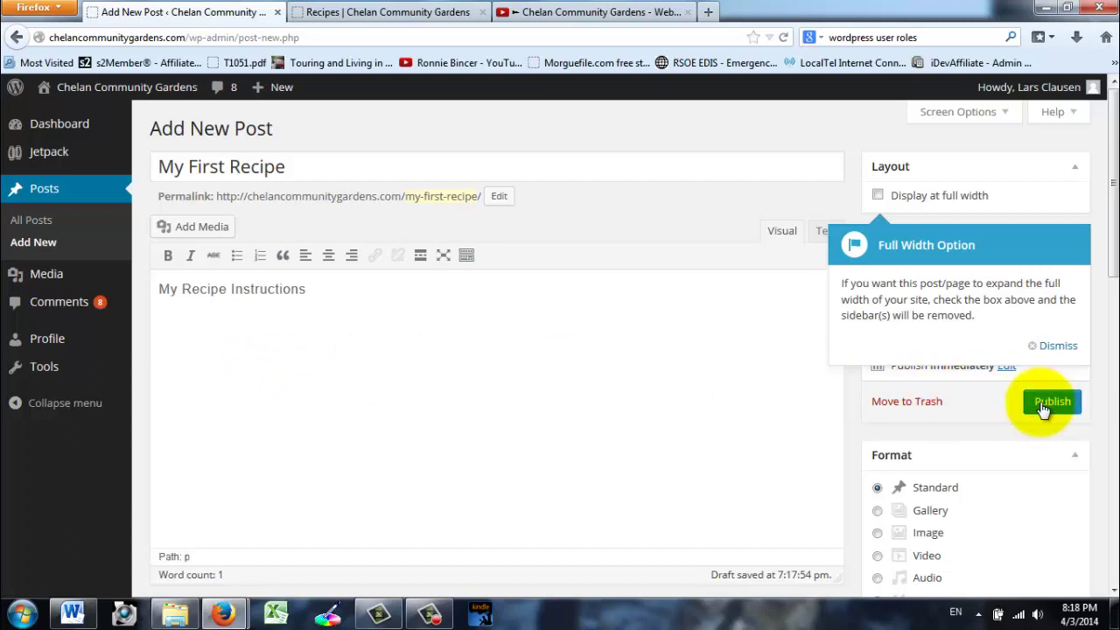
left_click(555, 424)
Assign the post to the Recipes category.
scroll(558, 425, "down", 3)
scroll(558, 424, "down", 3)
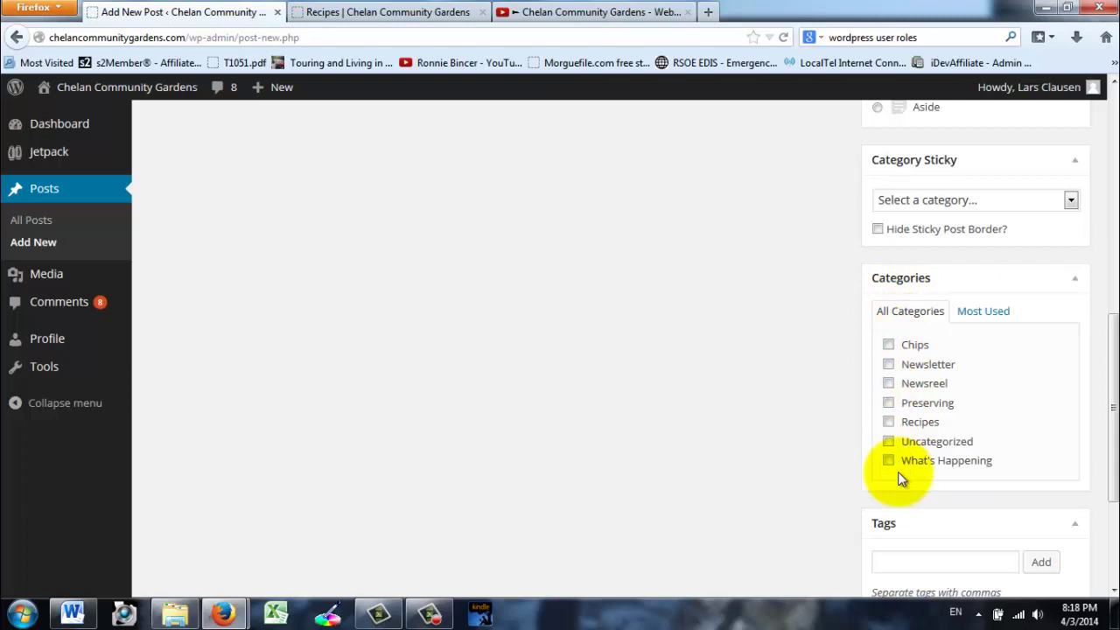
left_click(889, 424)
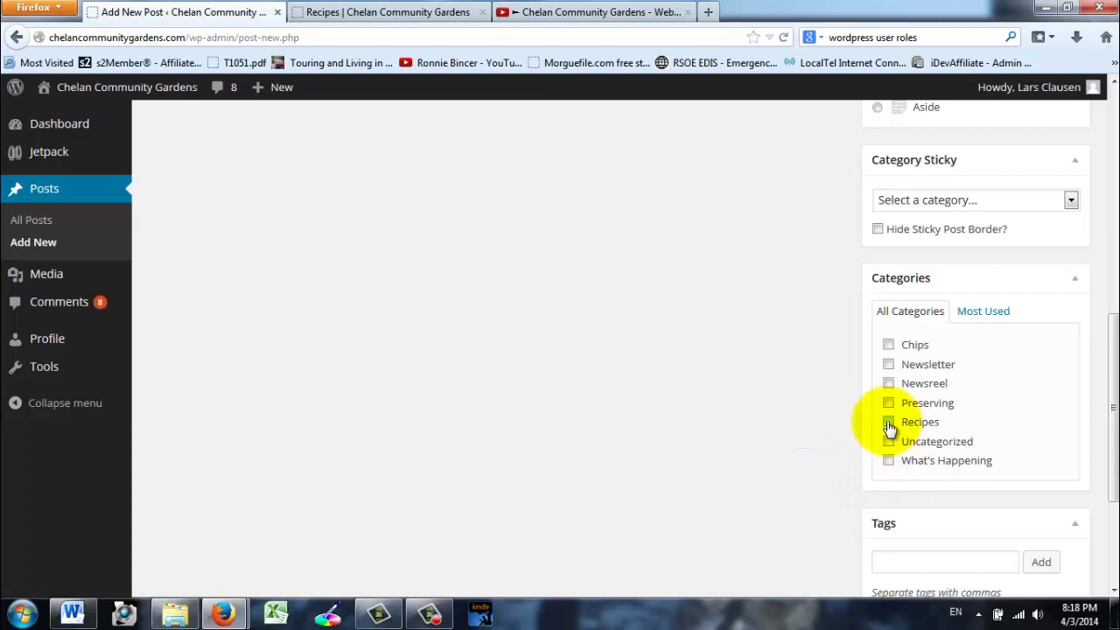
left_click(889, 423)
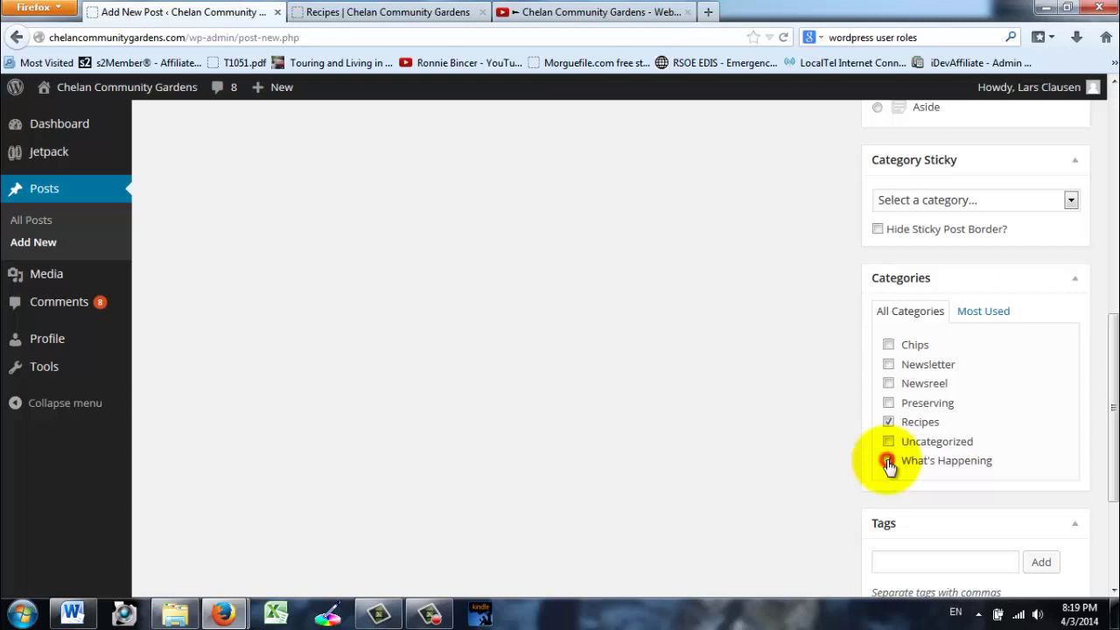
Try combining the What's Happening category with Recipes, and restore Recipes as the post's only category.
left_click(889, 462)
left_click(890, 424)
left_click(890, 423)
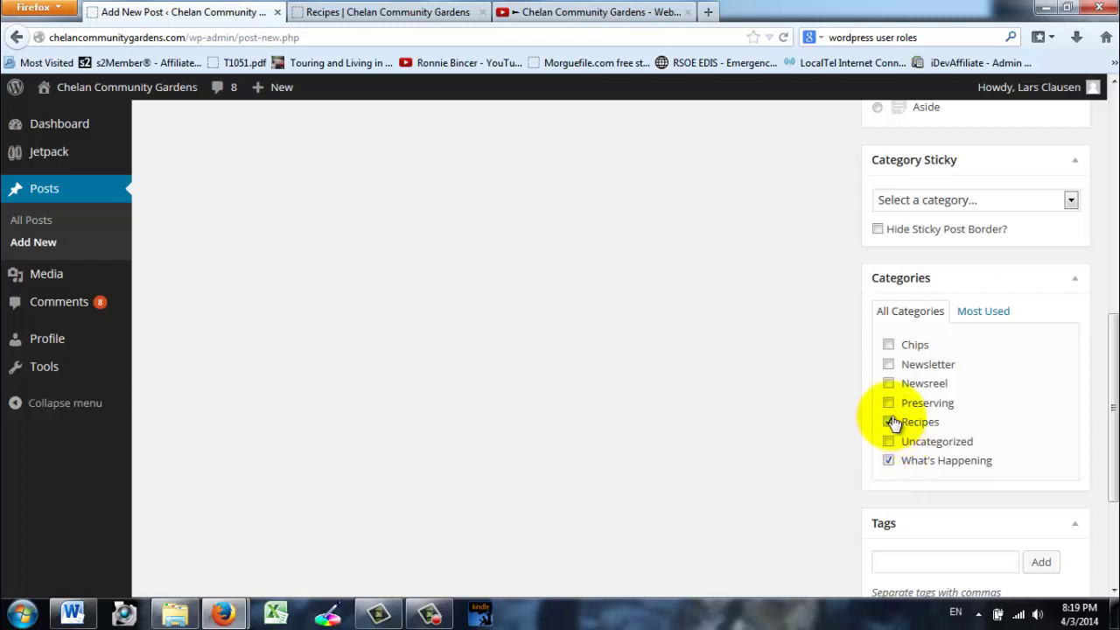
left_click(889, 462)
left_click(888, 462)
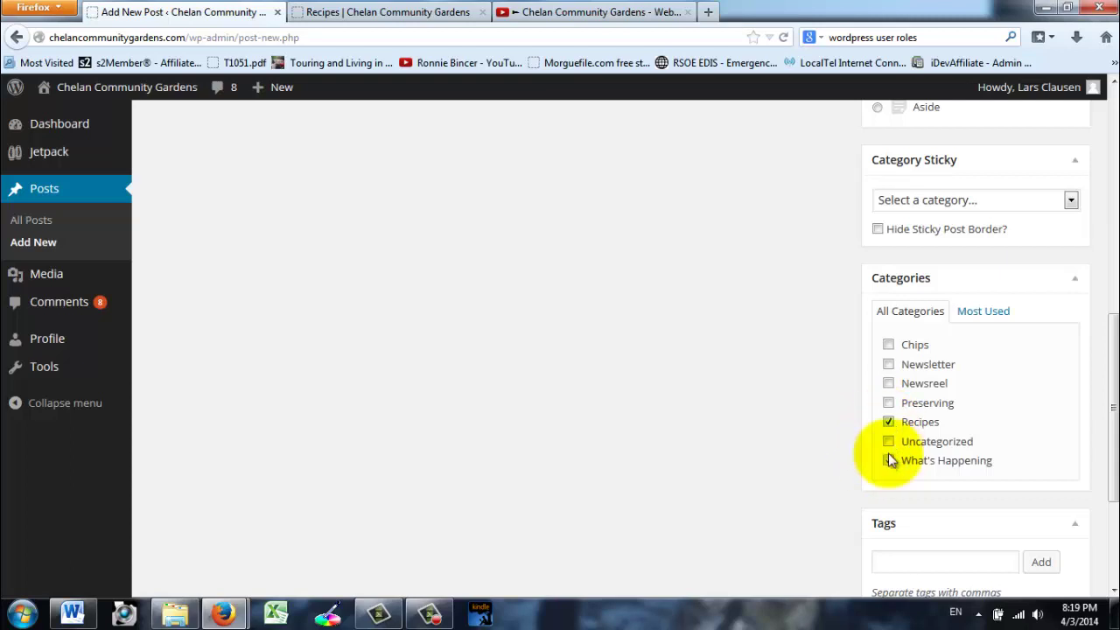
left_click(889, 461)
left_click(889, 422)
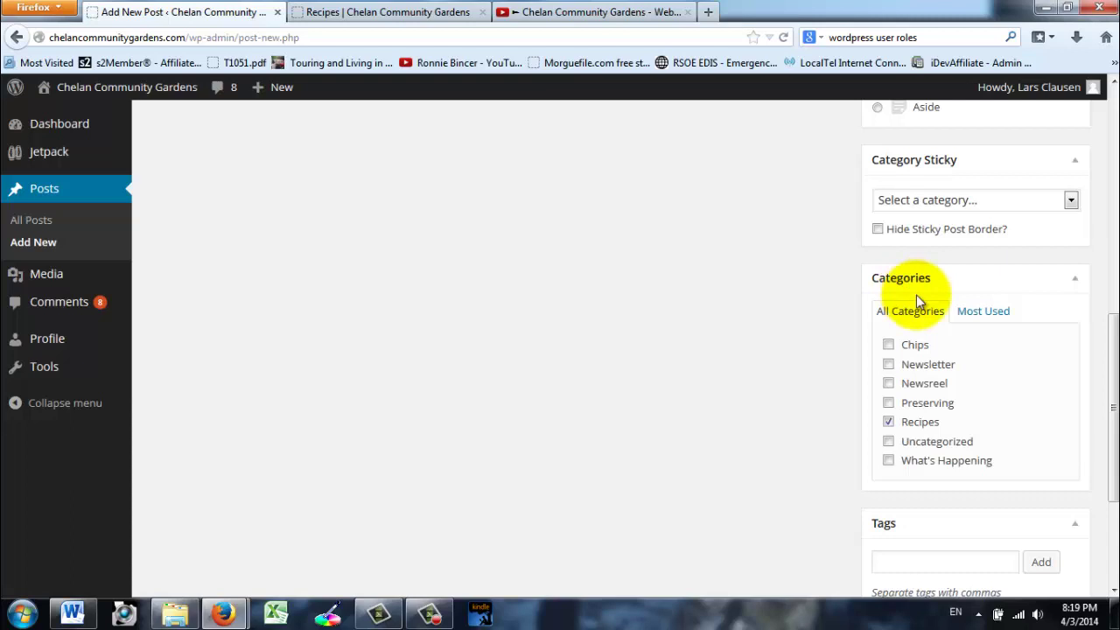
Add the single tag "tomato recipe italian" to the post, dismissing the Windows color scheme message.
scroll(915, 300, "down", 2)
left_click(884, 469)
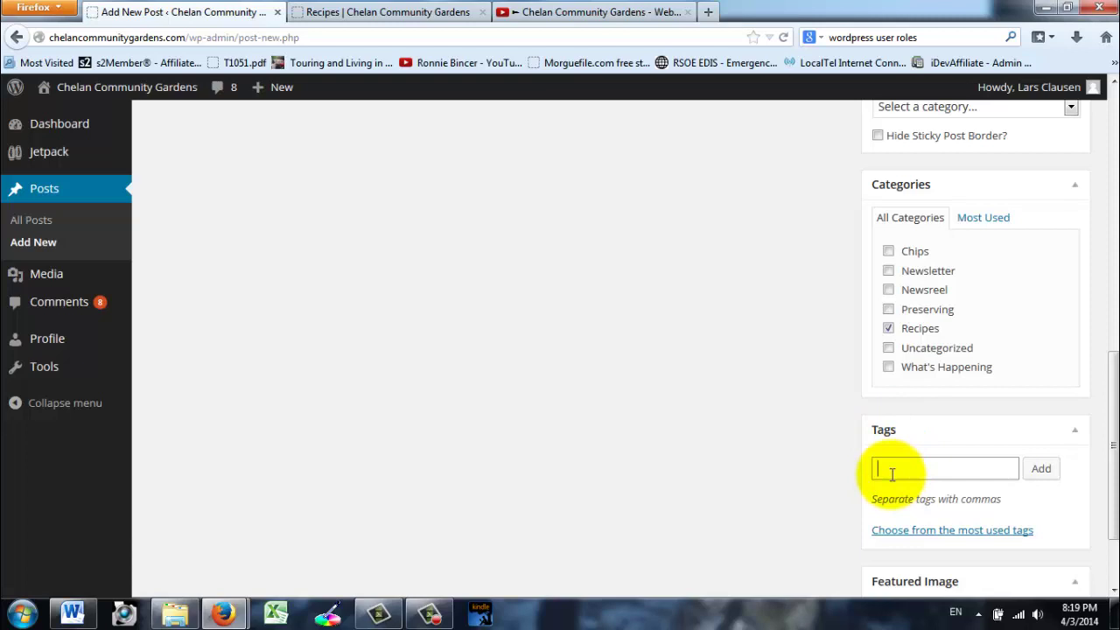
type("tomato recipe italian")
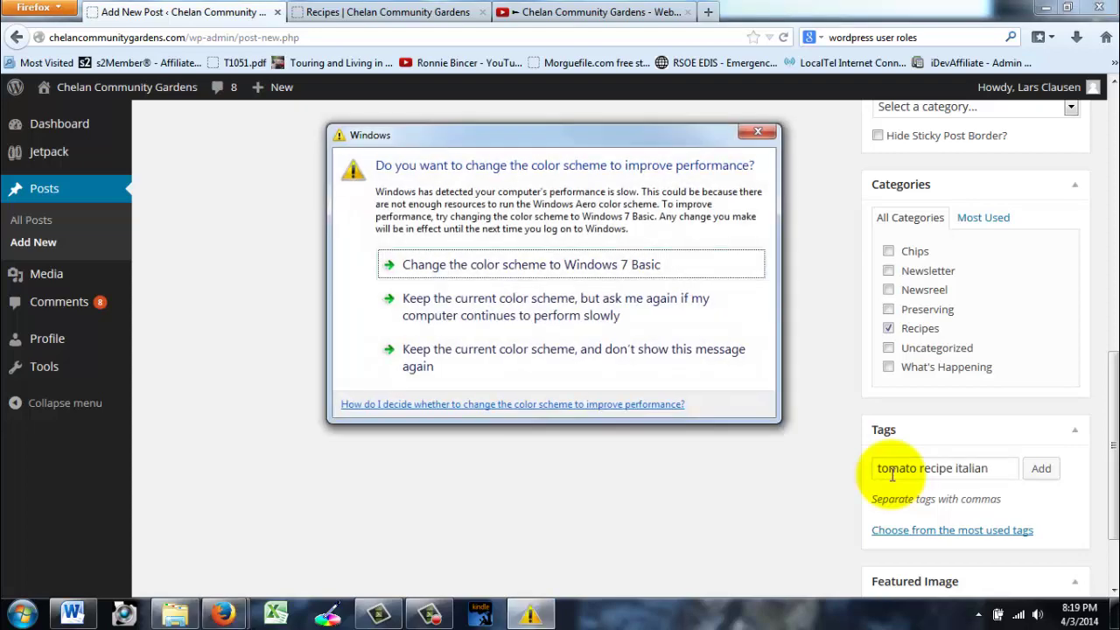
left_click(752, 132)
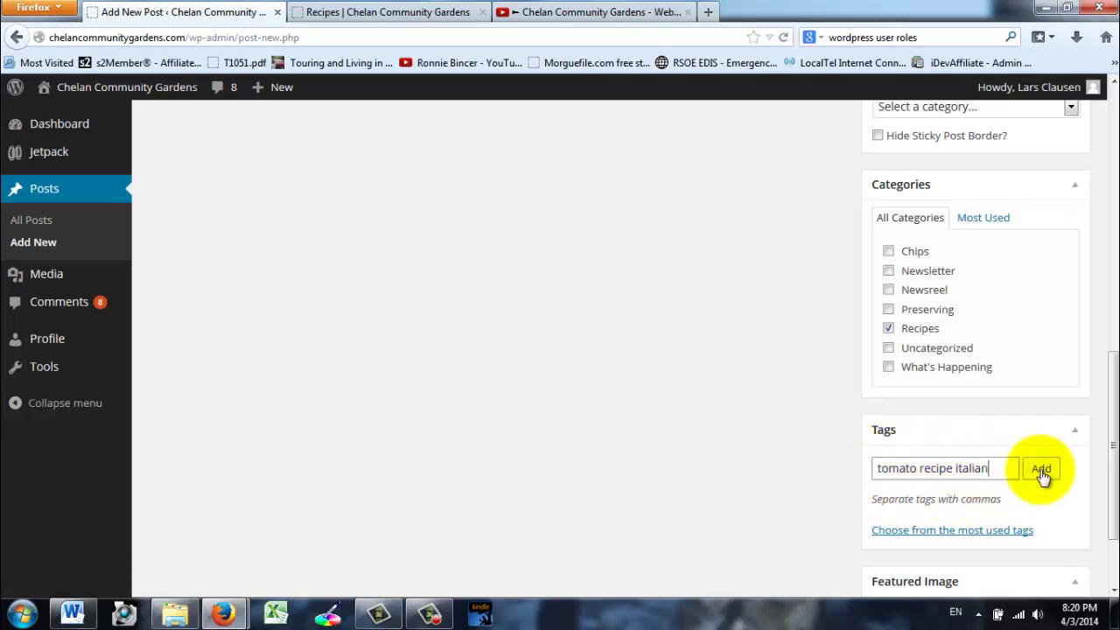
left_click(1041, 470)
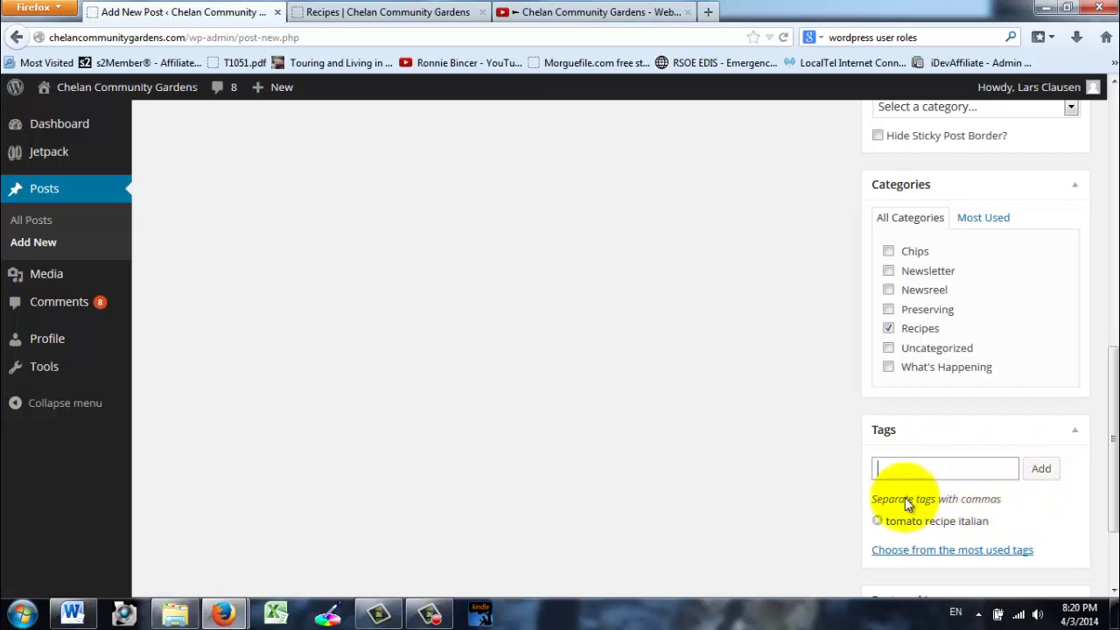
Add "tomato", "recipe" and "italian" to the post as three separate comma-separated tags.
scroll(904, 496, "down", 2)
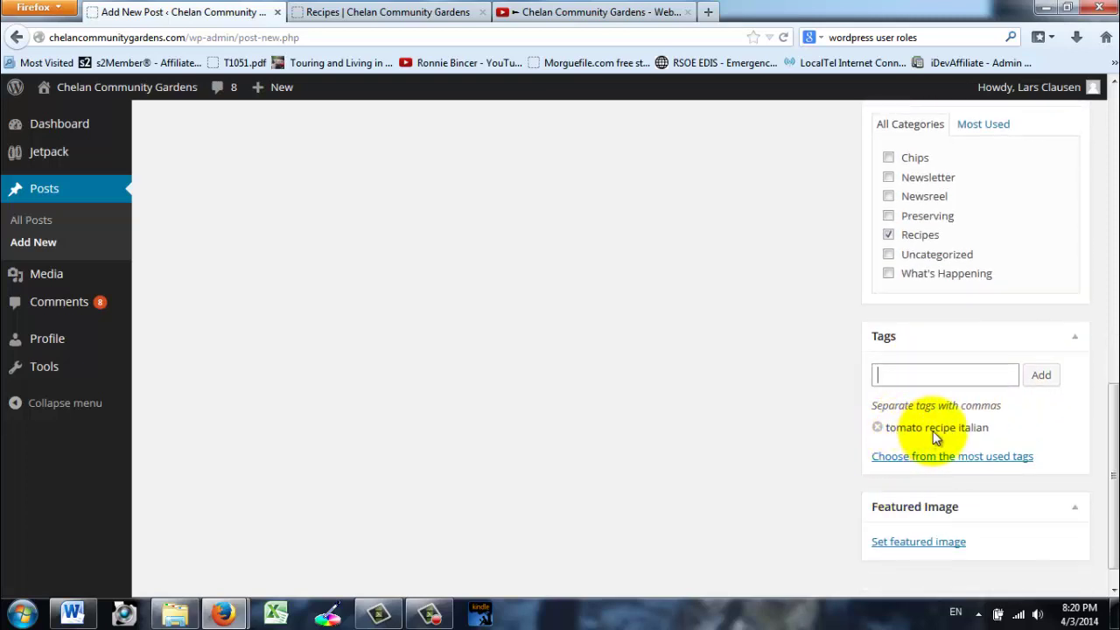
left_click(902, 375)
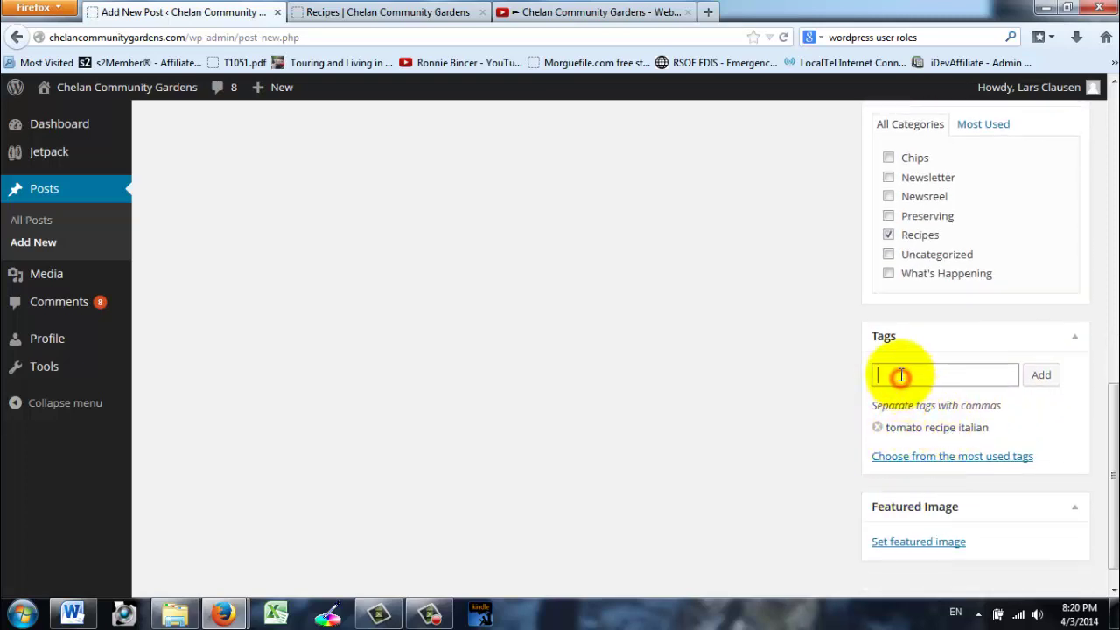
type("tomato, recipe, italian")
left_click(1038, 375)
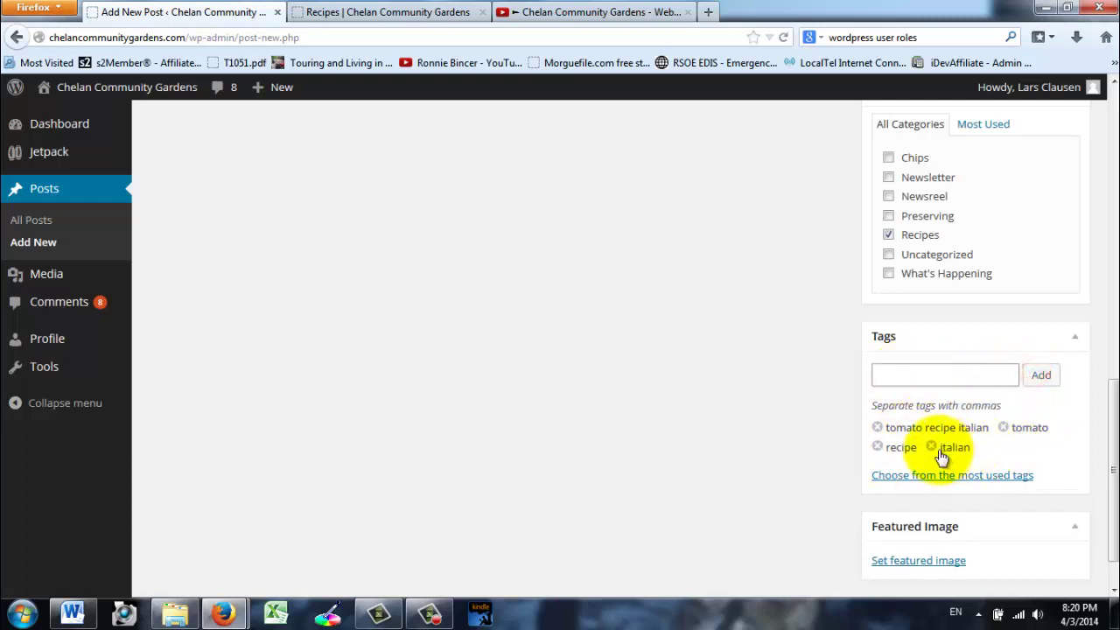
Show the second row of formatting tools above the post's body text.
scroll(871, 460, "up", 10)
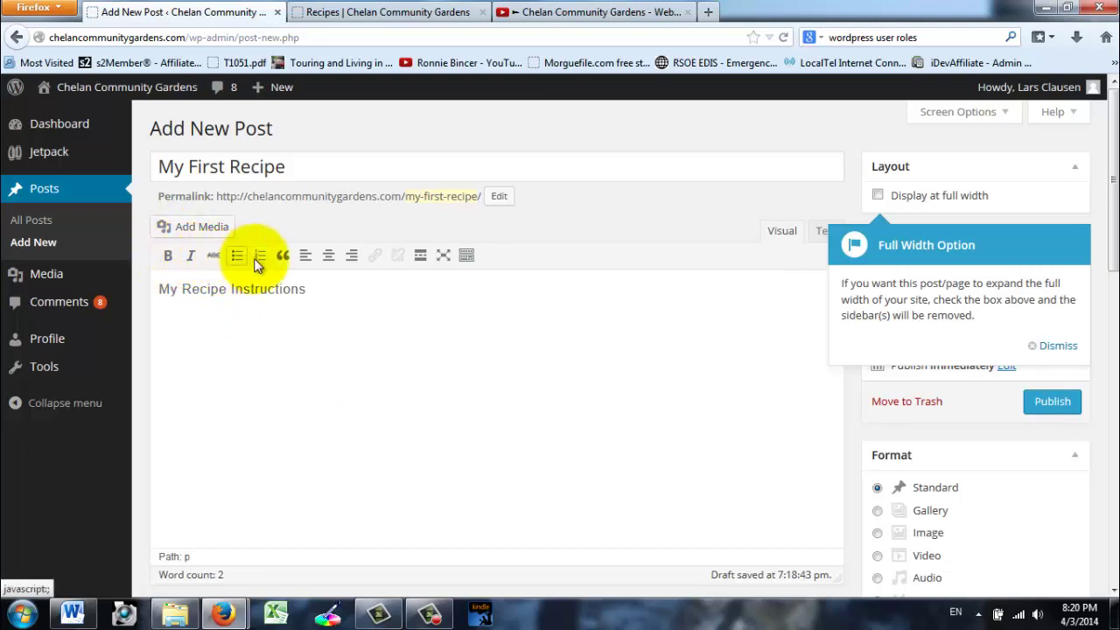
left_click(465, 259)
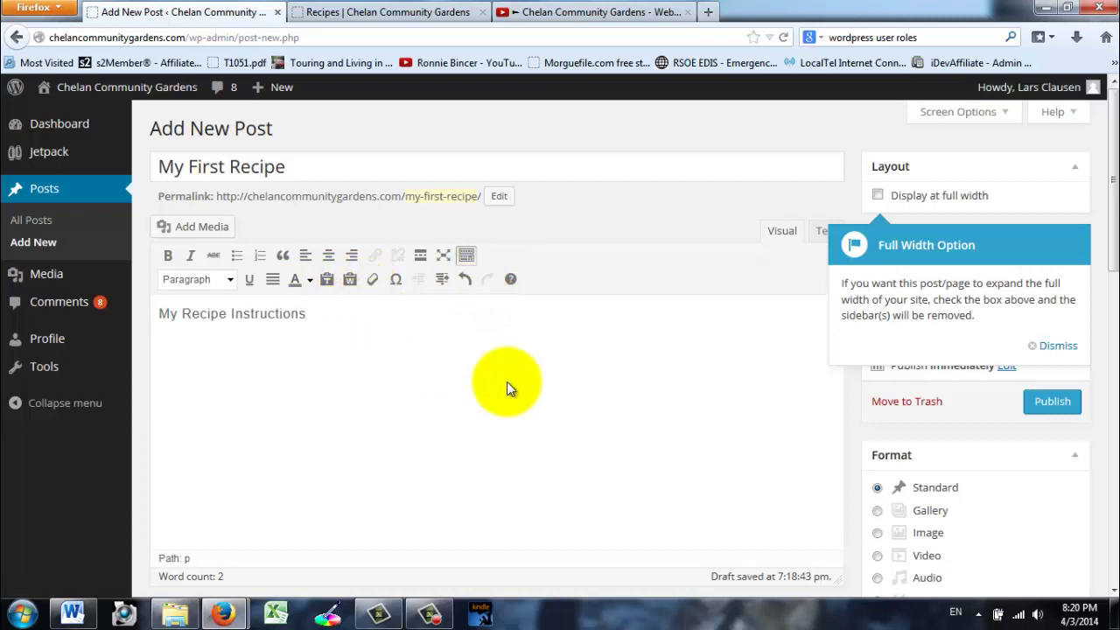
Review the category and tags assigned to the recipe post.
scroll(506, 381, "down", 10)
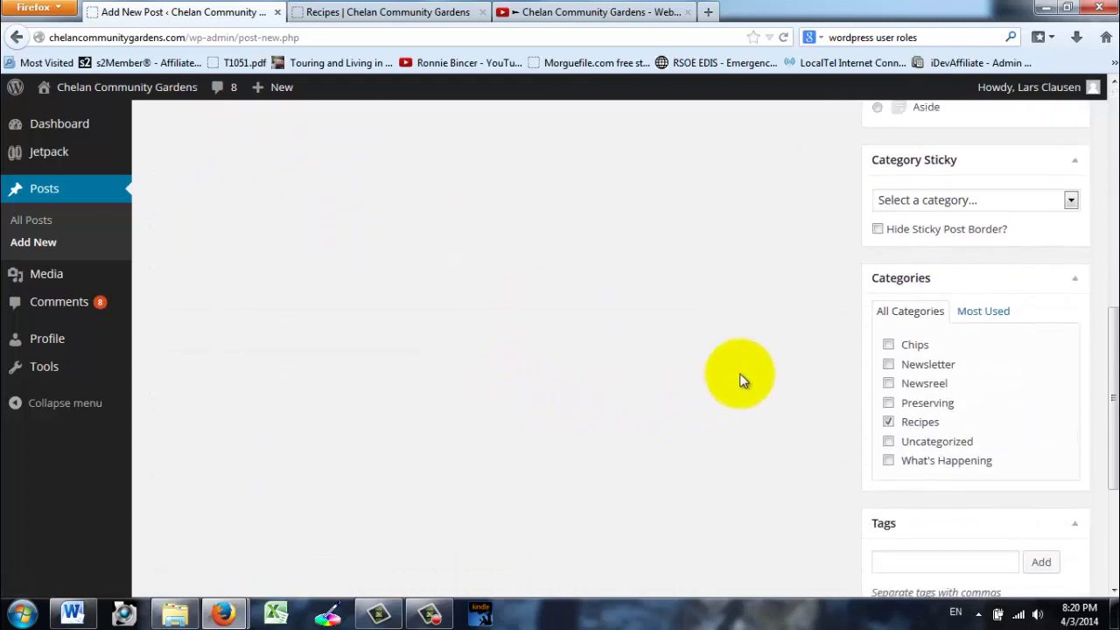
left_click(888, 424)
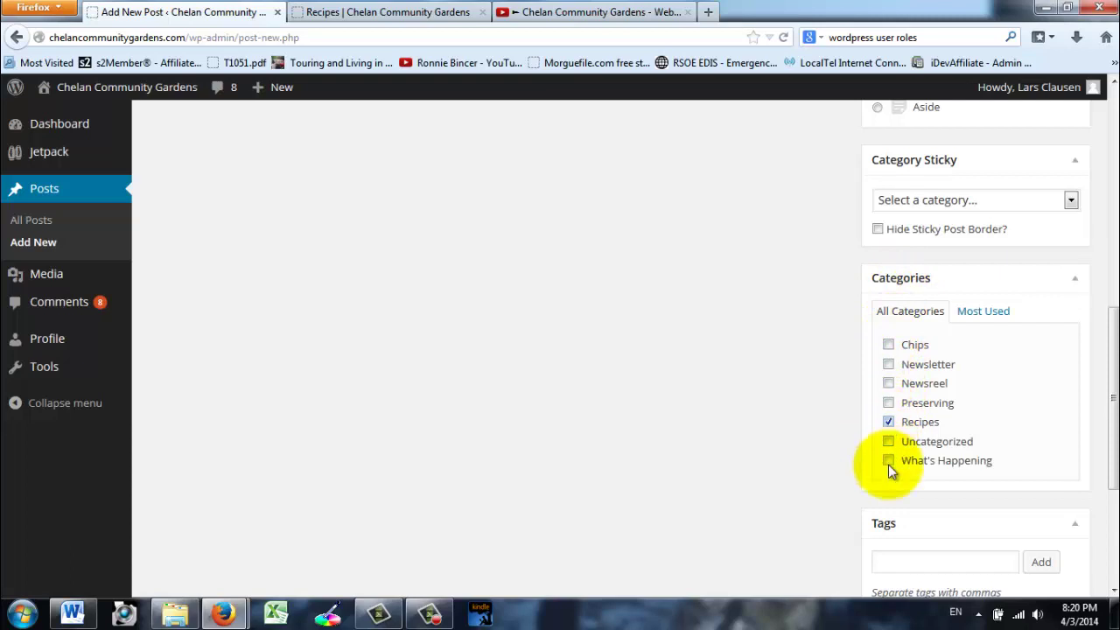
scroll(887, 464, "down", 4)
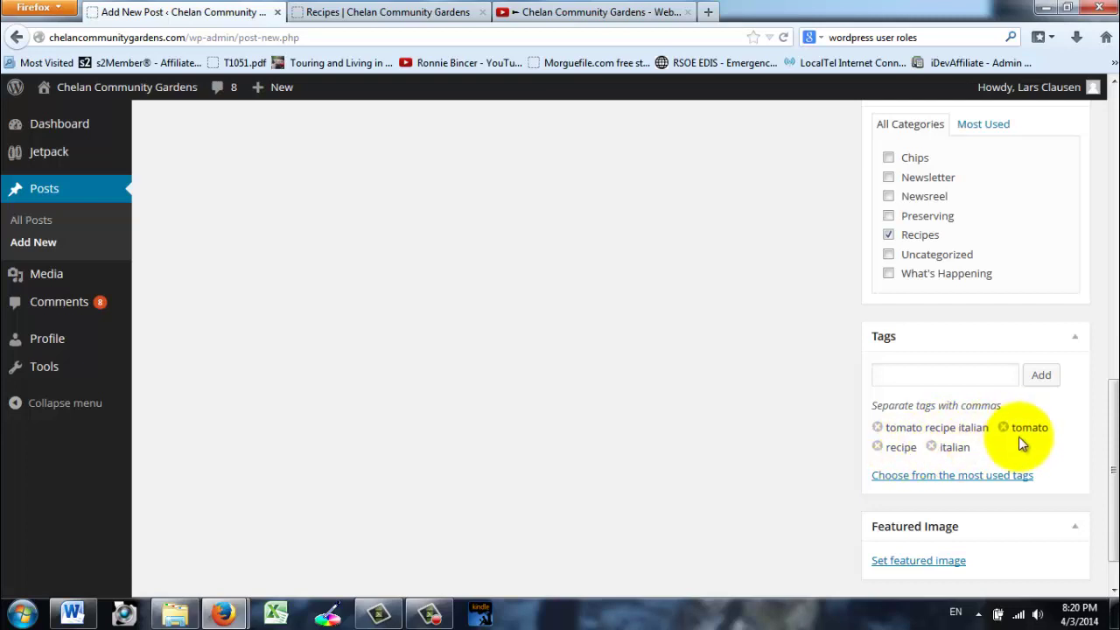
Publish the My First Recipe post and view it on the live site down to its tags.
scroll(942, 457, "up", 6)
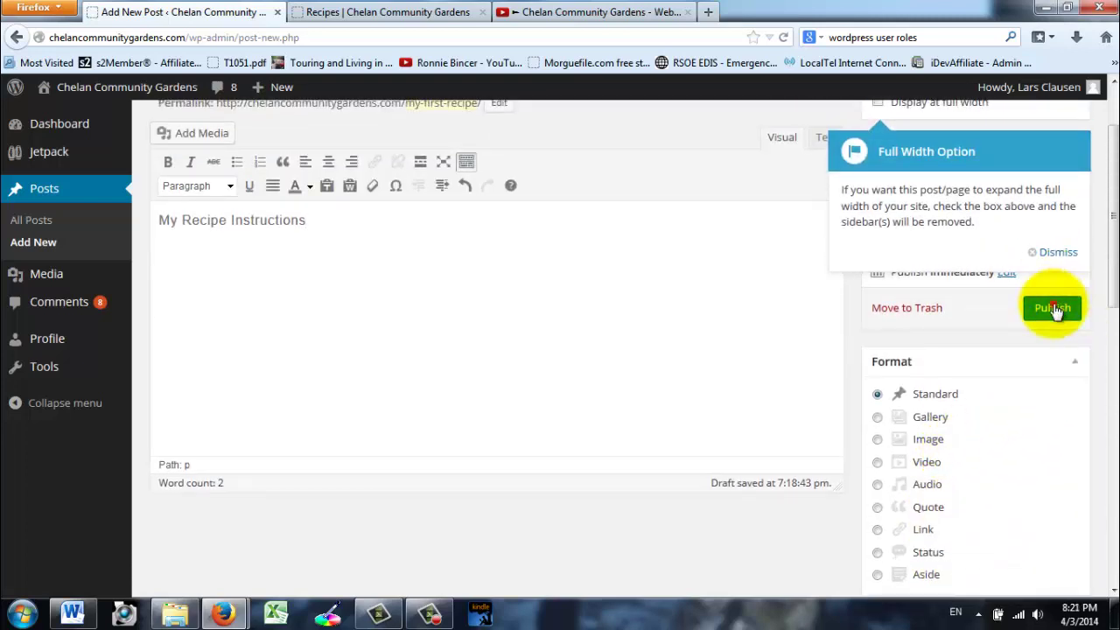
left_click(1056, 309)
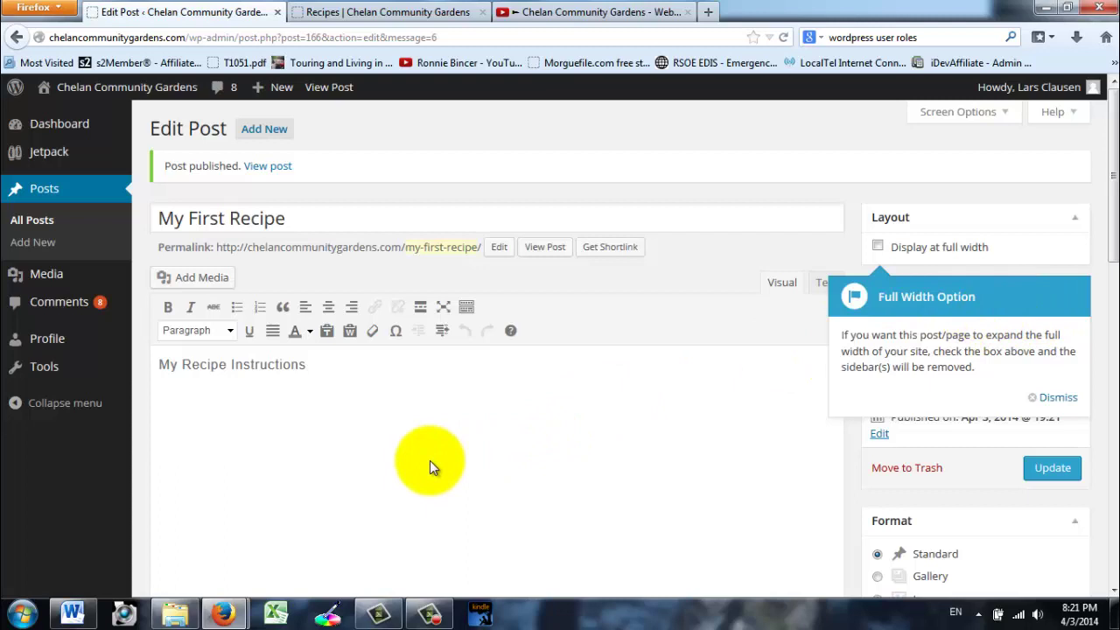
left_click(332, 89)
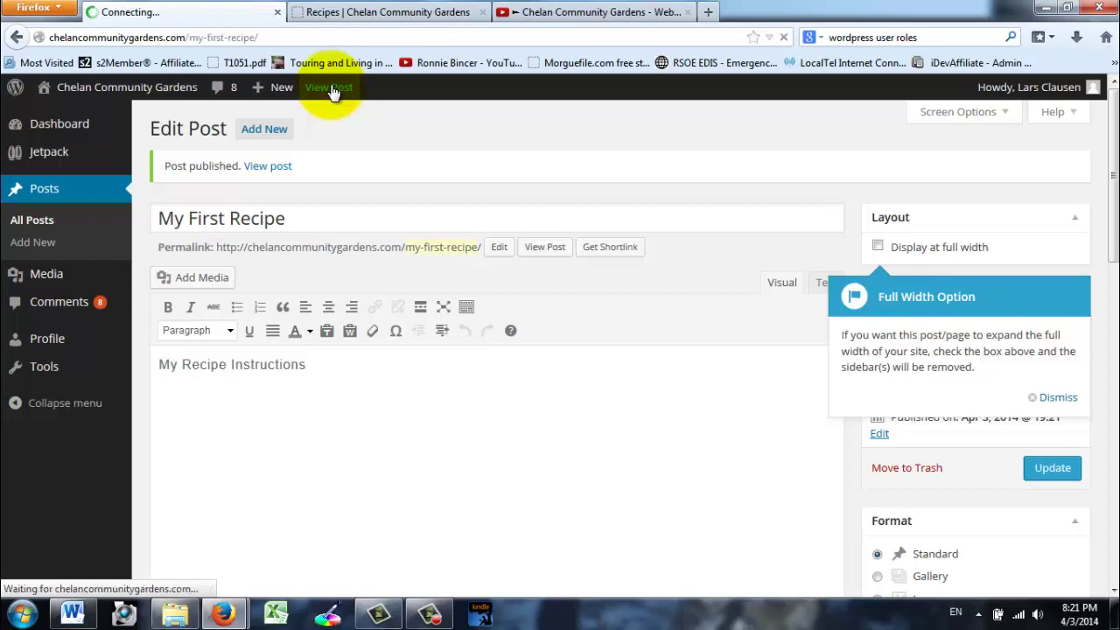
scroll(372, 223, "down", 5)
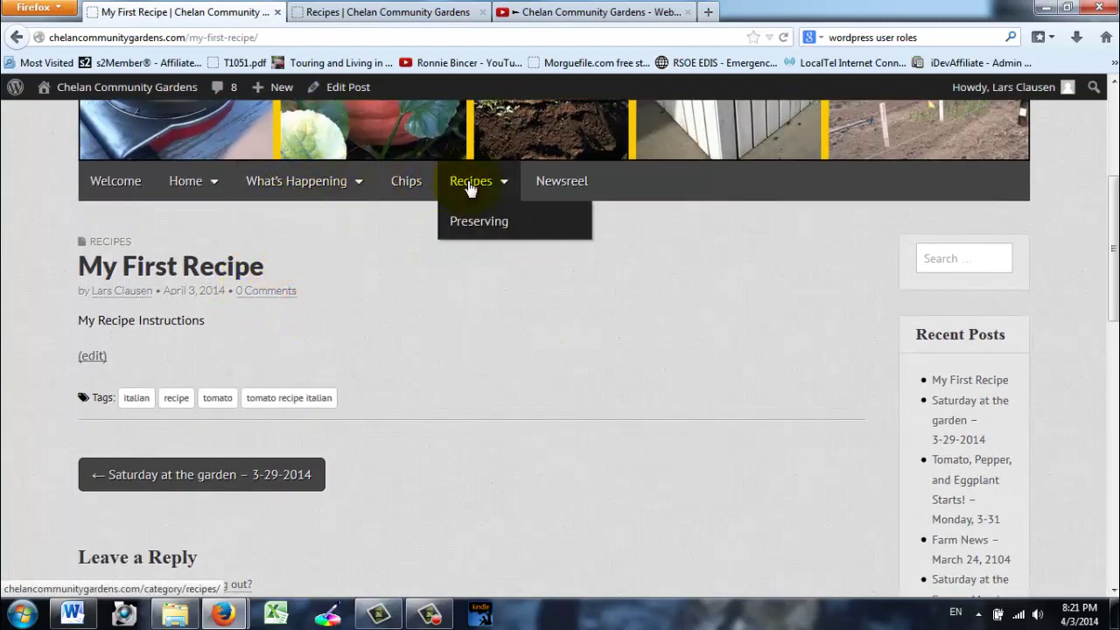
Find My First Recipe on the site's Recipes category page, open it for editing from there, and move it to the trash.
left_click(470, 187)
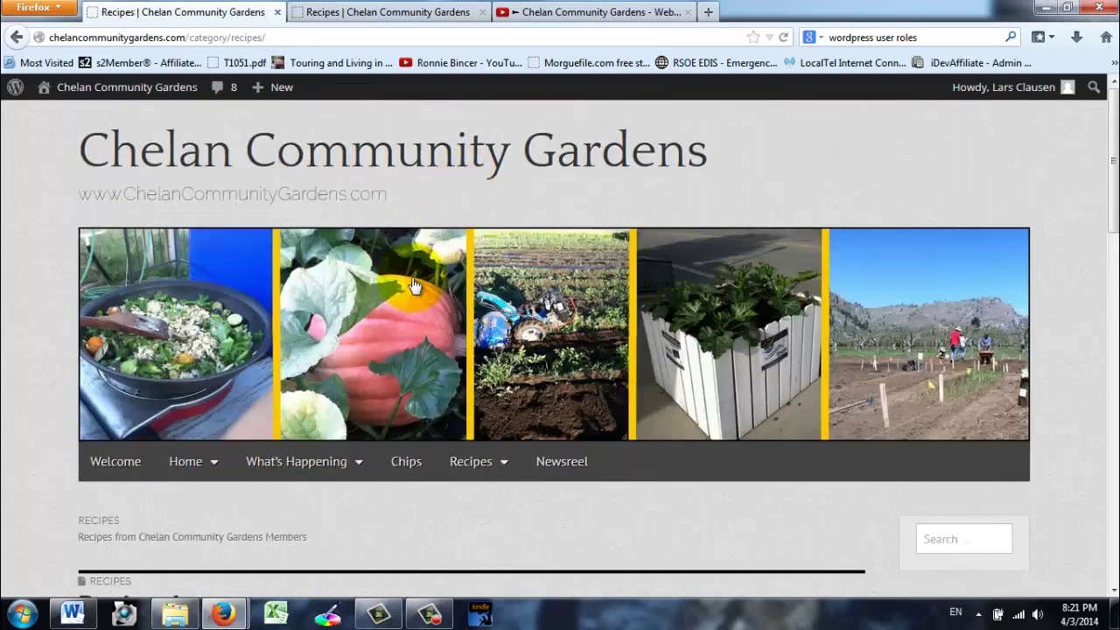
scroll(415, 289, "down", 6)
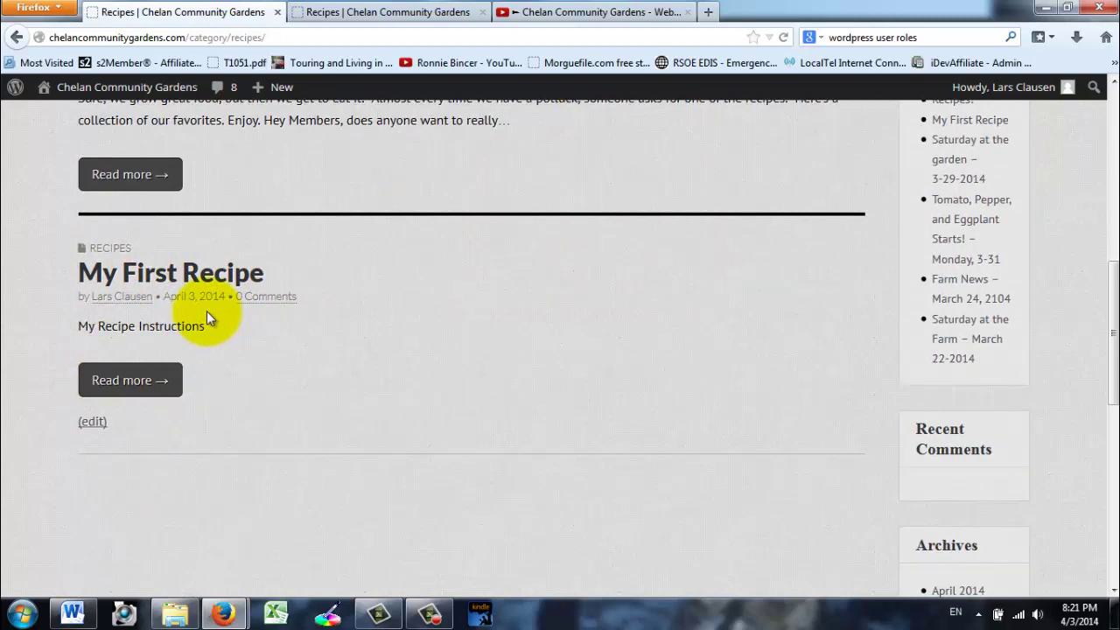
left_click(92, 423)
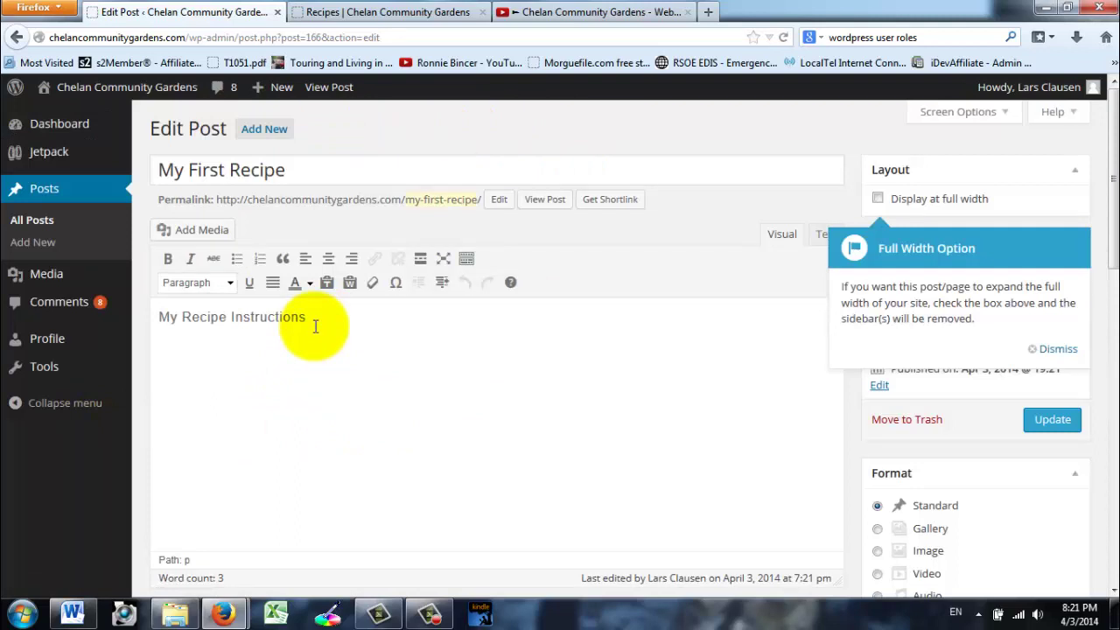
left_click(894, 422)
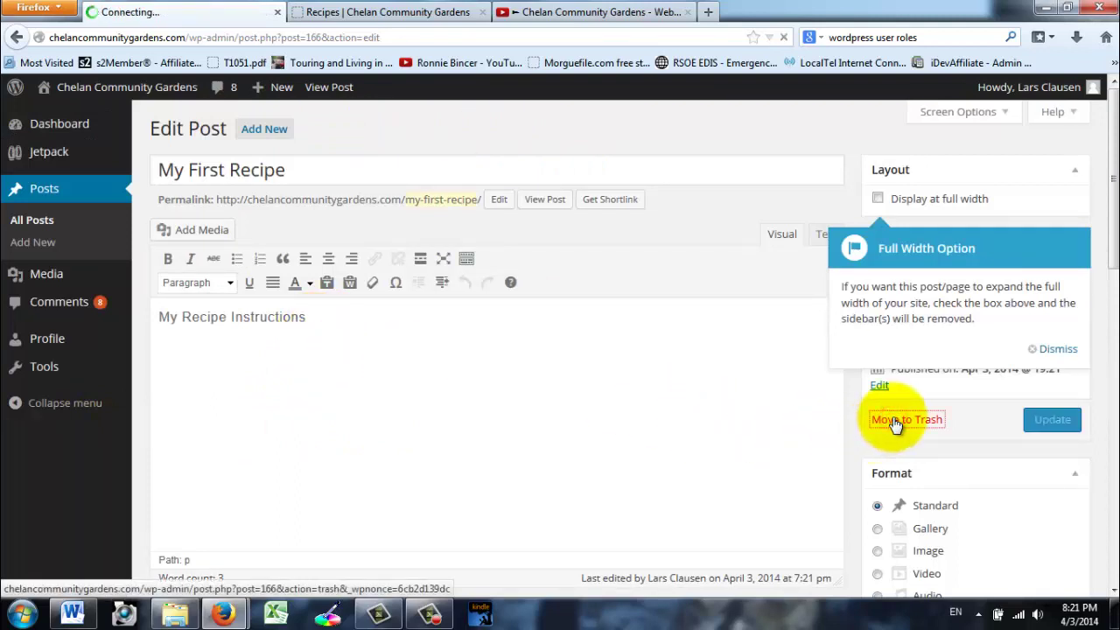